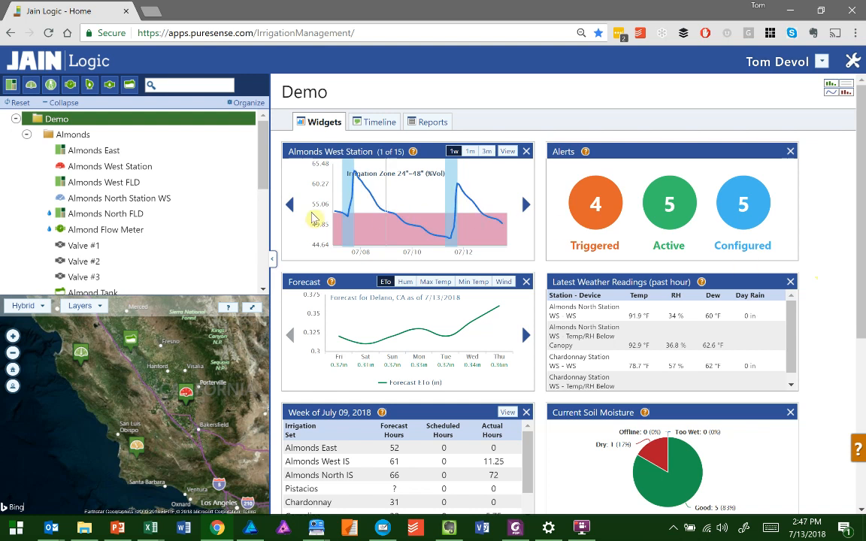
# - Open the flow meter configuration of the Almond Flow Meter and set its name to Main Pump
pyautogui.click(118, 235)
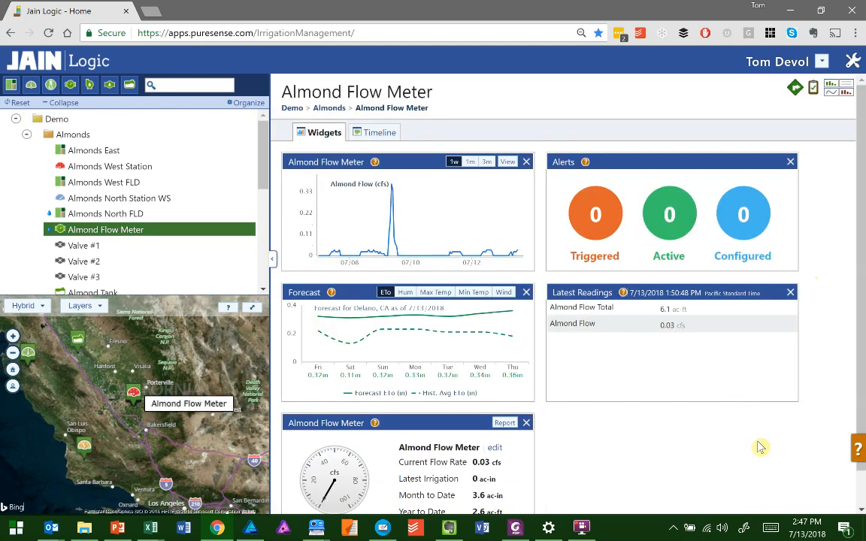
pyautogui.scroll(-1, 760, 447)
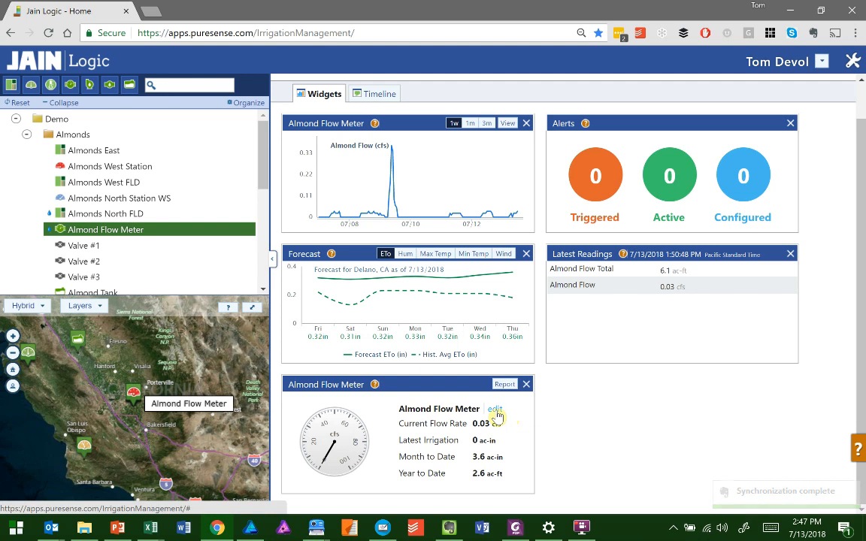
pyautogui.click(495, 412)
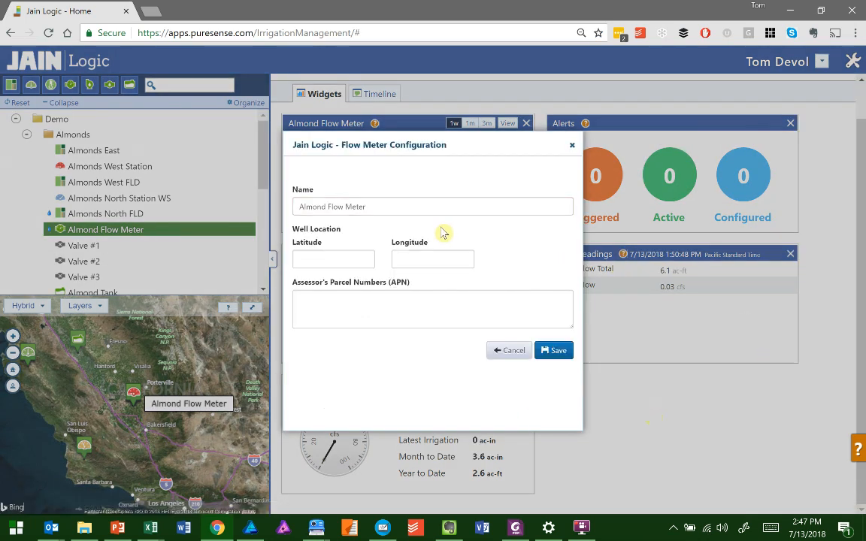
pyautogui.moveTo(421, 207); pyautogui.dragTo(237, 208)
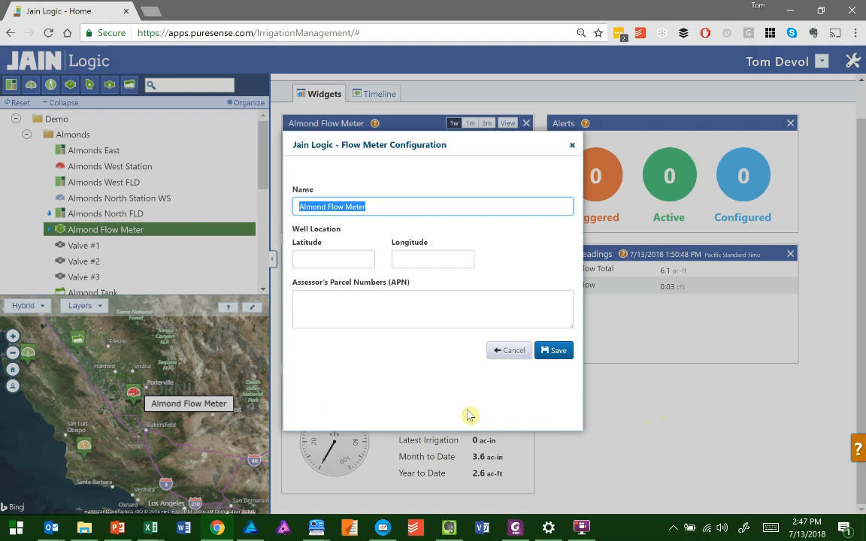
pyautogui.write('Main Pump')
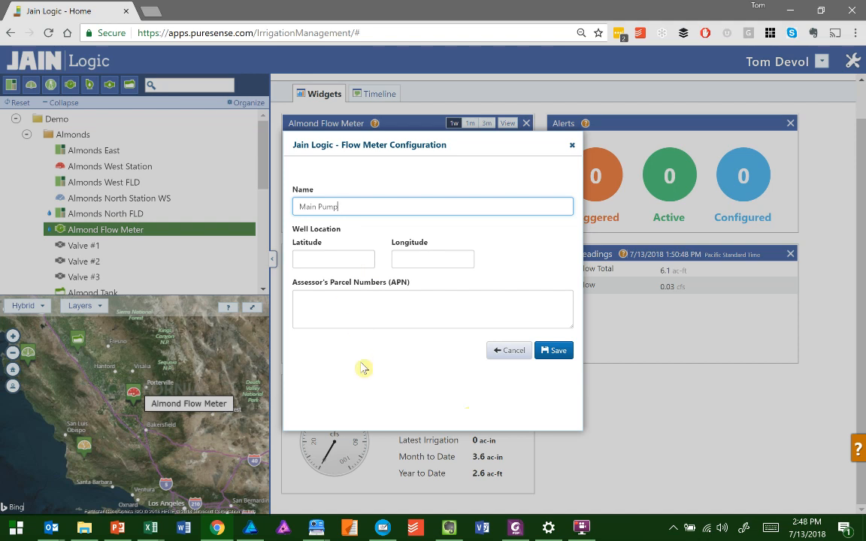
# - Set the well location to latitude 35.76126 and longitude -119.27
pyautogui.click(340, 263)
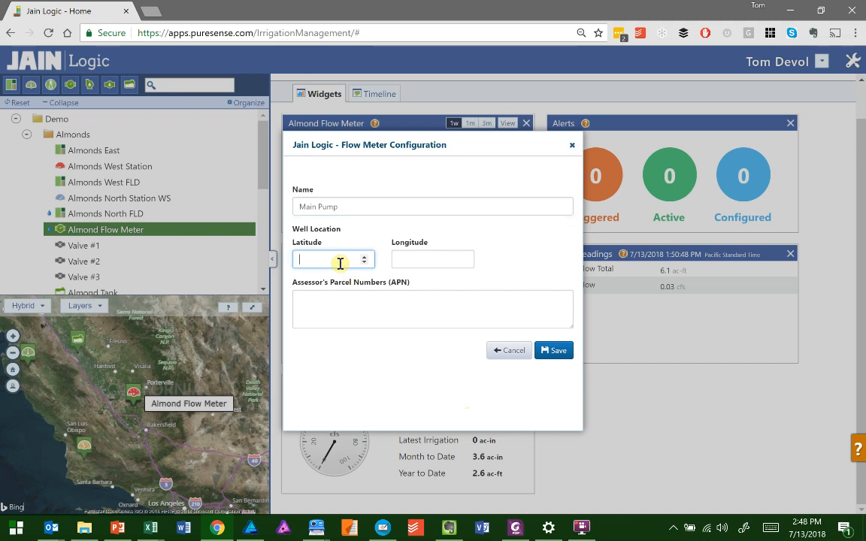
pyautogui.write('35.76126')
pyautogui.click(406, 260)
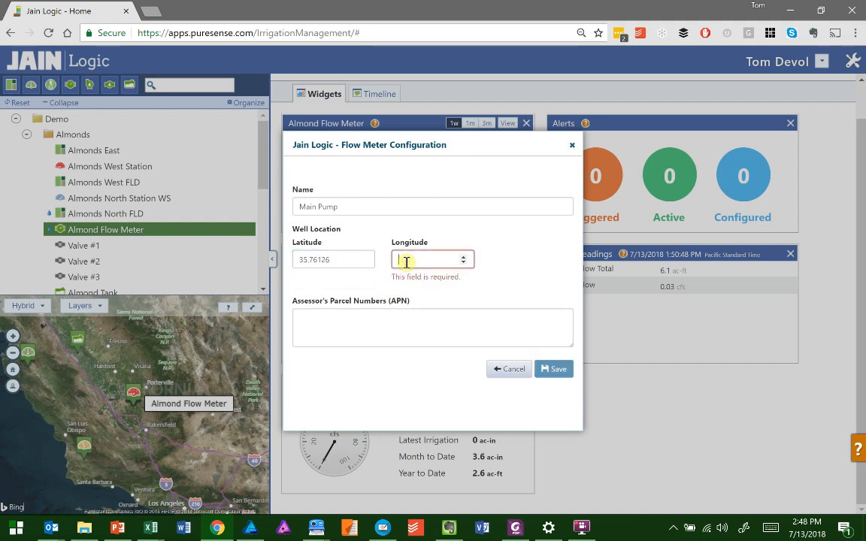
pyautogui.write('-199')
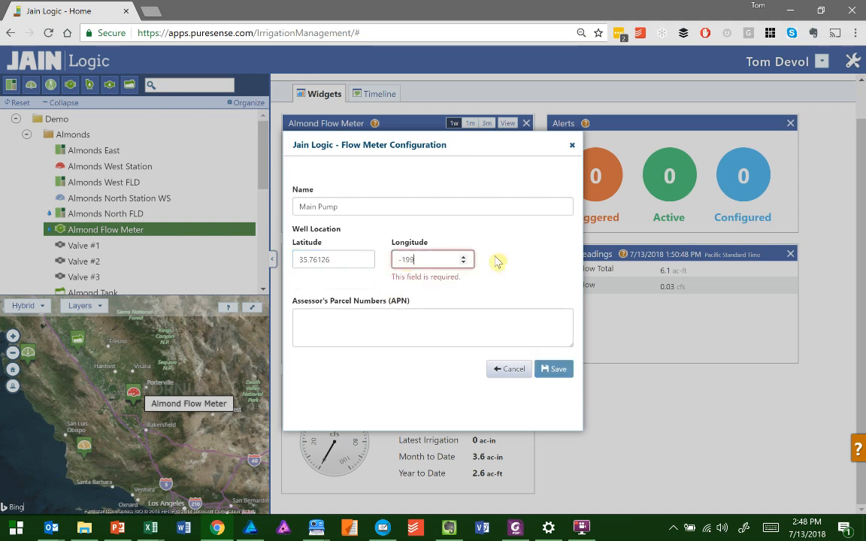
pyautogui.press('BackSpace')
pyautogui.press('BackSpace')
pyautogui.write('19.27')
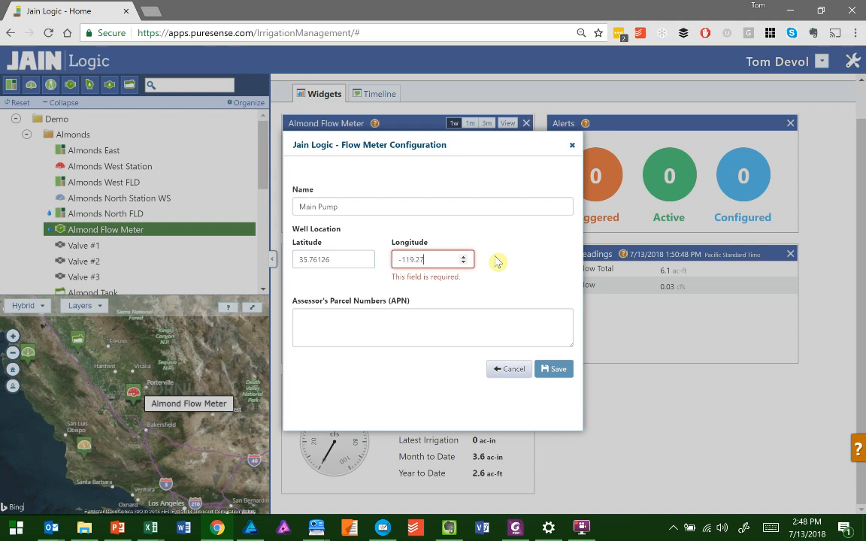
pyautogui.click(385, 323)
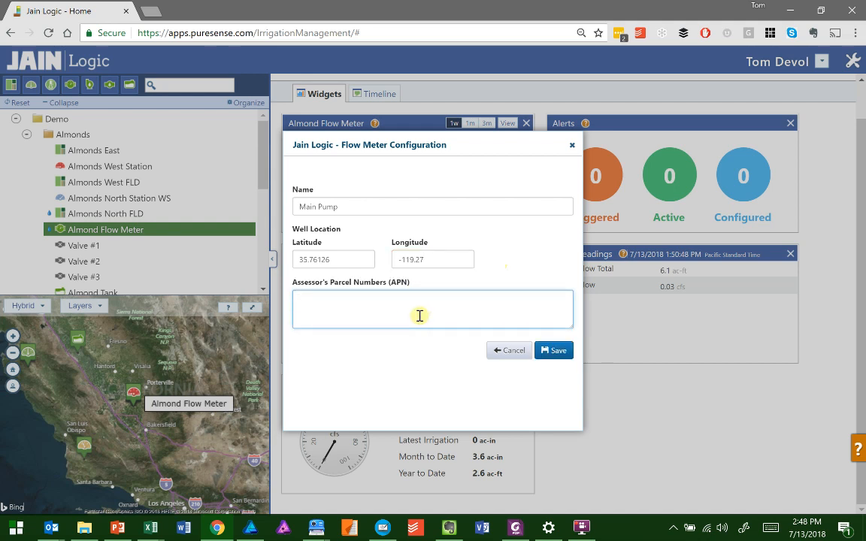
pyautogui.write('001-0170-009')
pyautogui.click(556, 353)
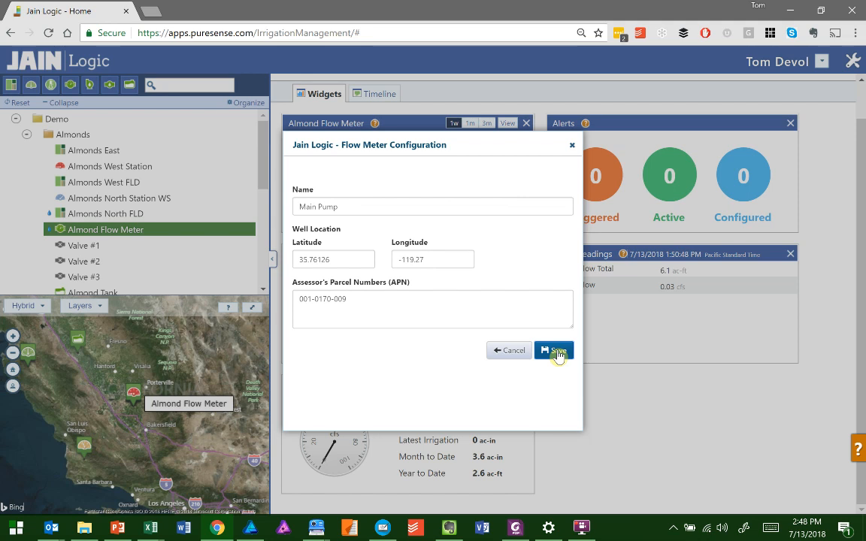
pyautogui.click(571, 148)
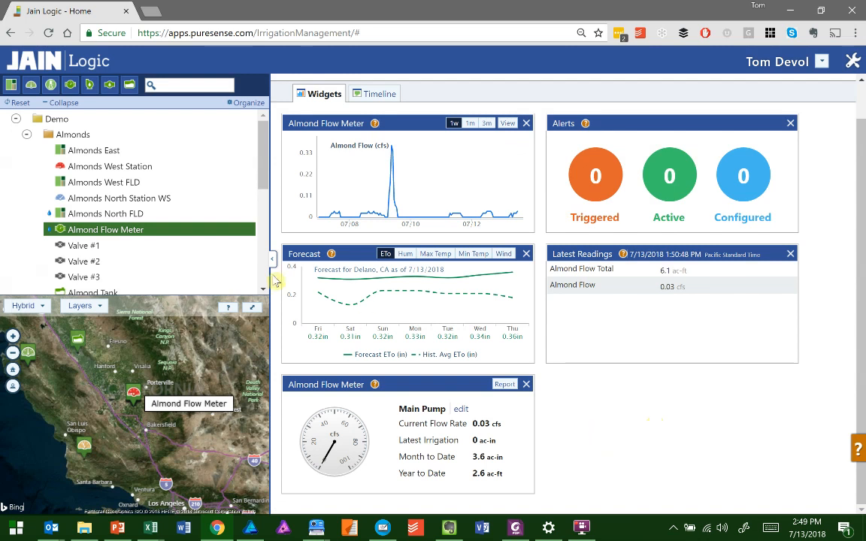
# - Review the reports offered for the whole Demo ranch, down to the Total Flow Report
pyautogui.click(68, 119)
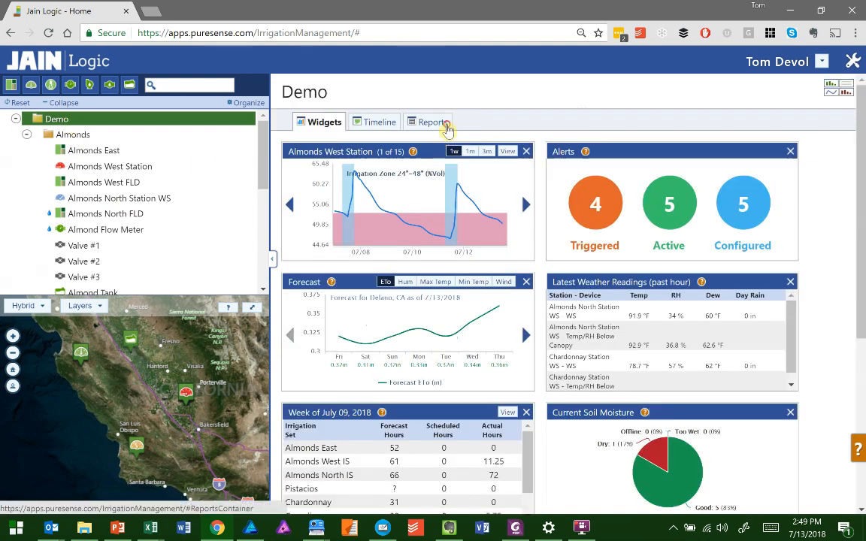
pyautogui.click(442, 125)
pyautogui.scroll(-1, 614, 330)
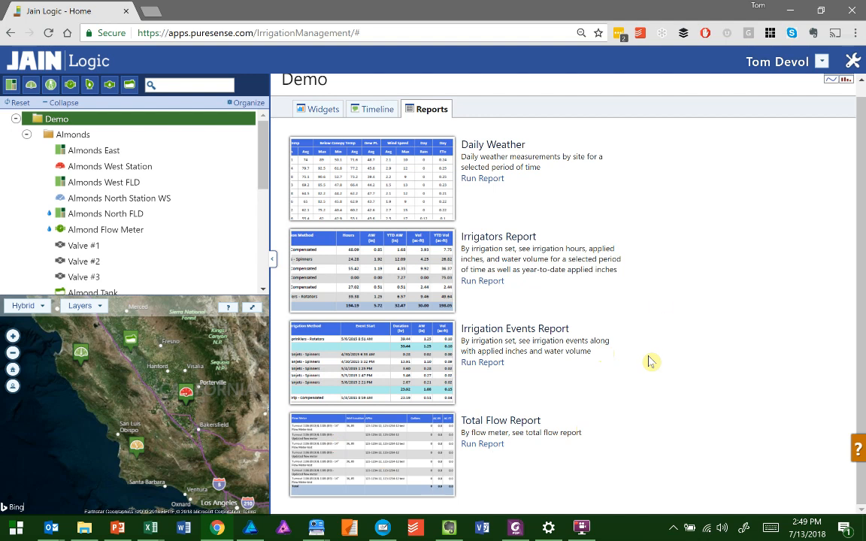
# - Download the Almond Flow Meter's Total Flow Report for Year to Date in PDF format to the Desktop
pyautogui.click(132, 235)
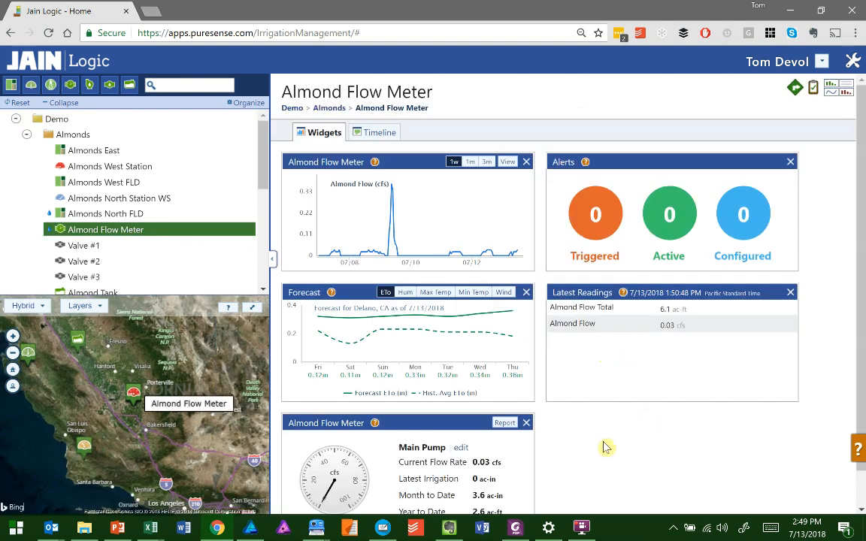
pyautogui.scroll(-1, 606, 447)
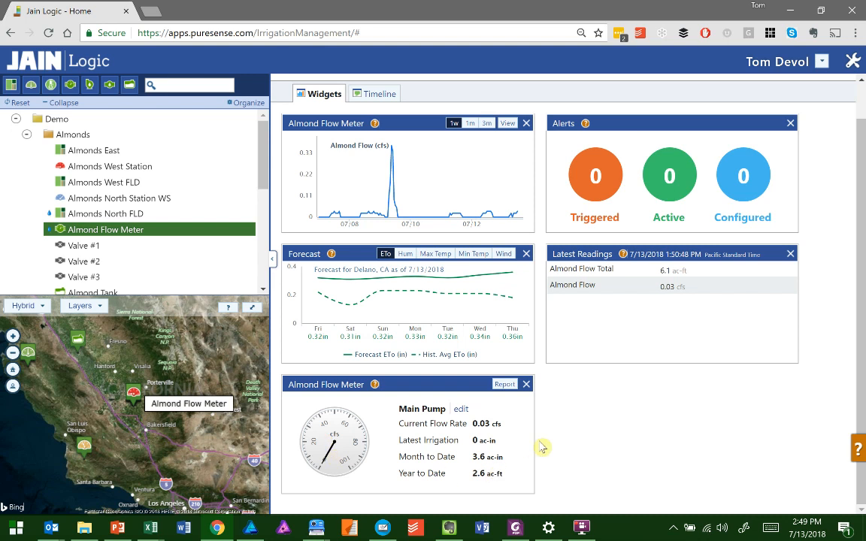
pyautogui.click(505, 386)
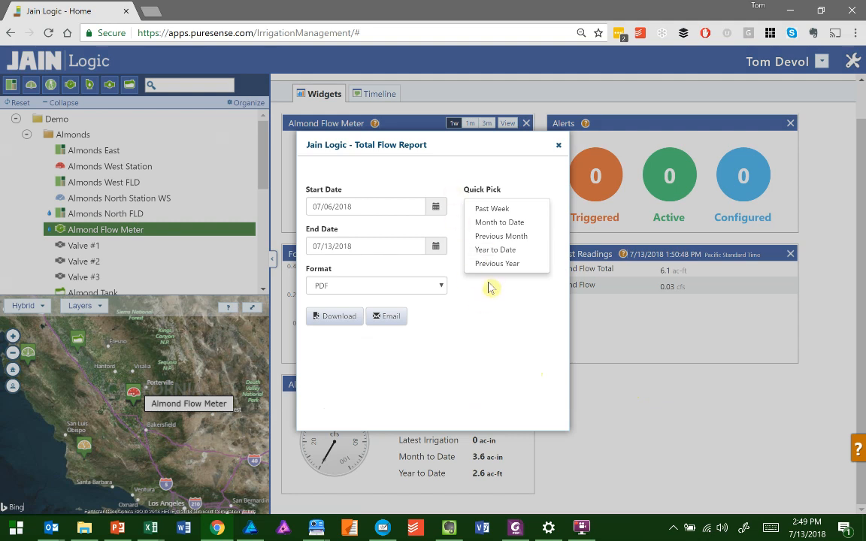
pyautogui.click(496, 249)
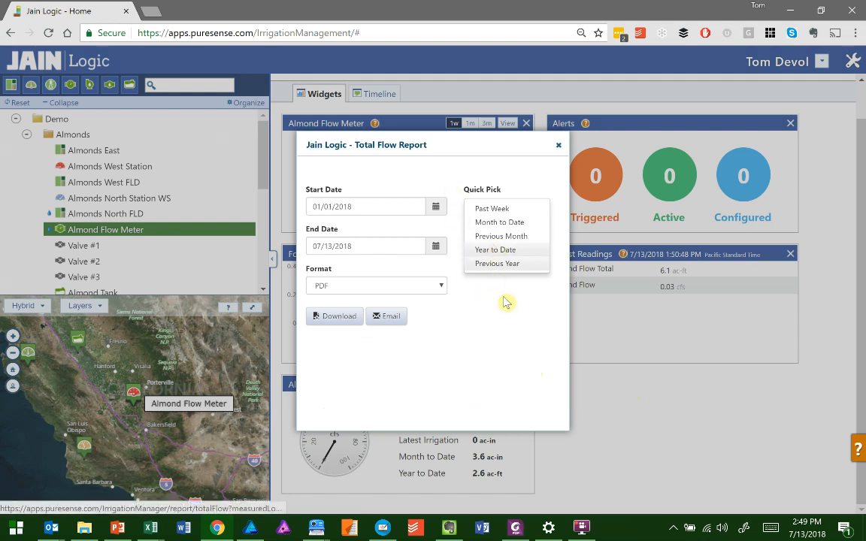
pyautogui.click(441, 286)
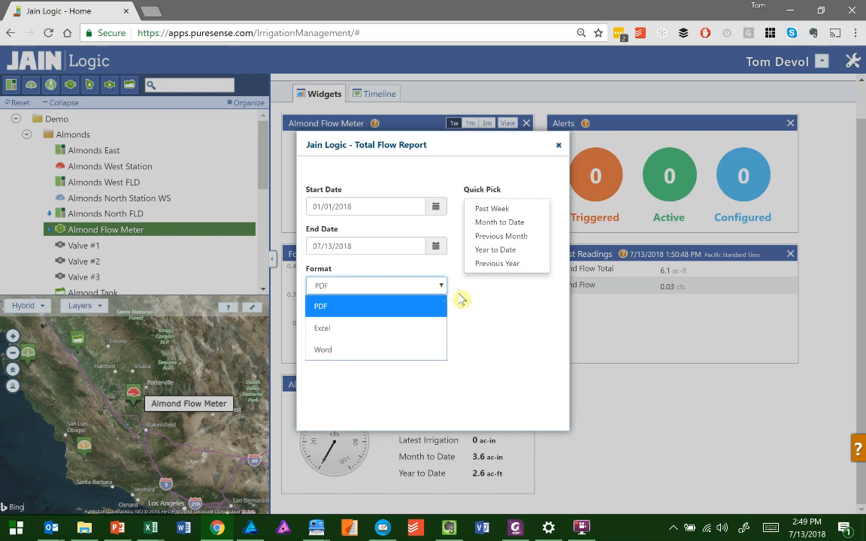
pyautogui.click(460, 298)
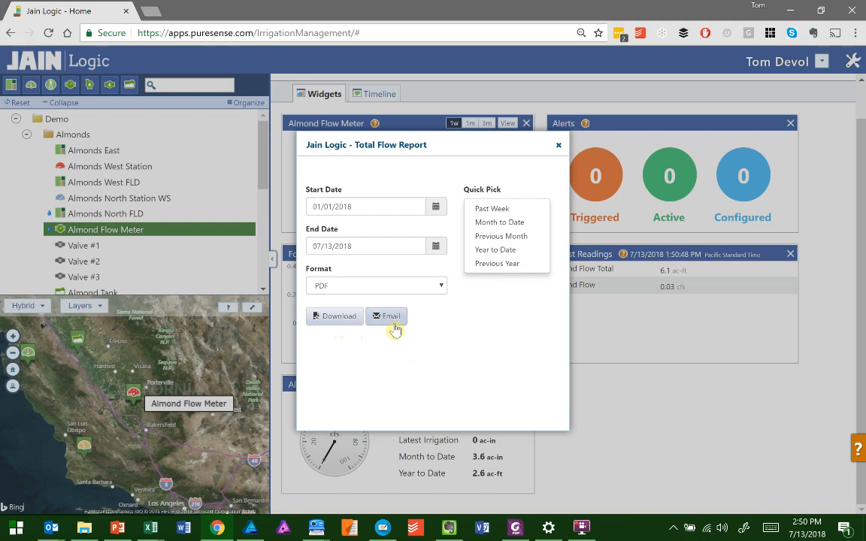
pyautogui.click(348, 321)
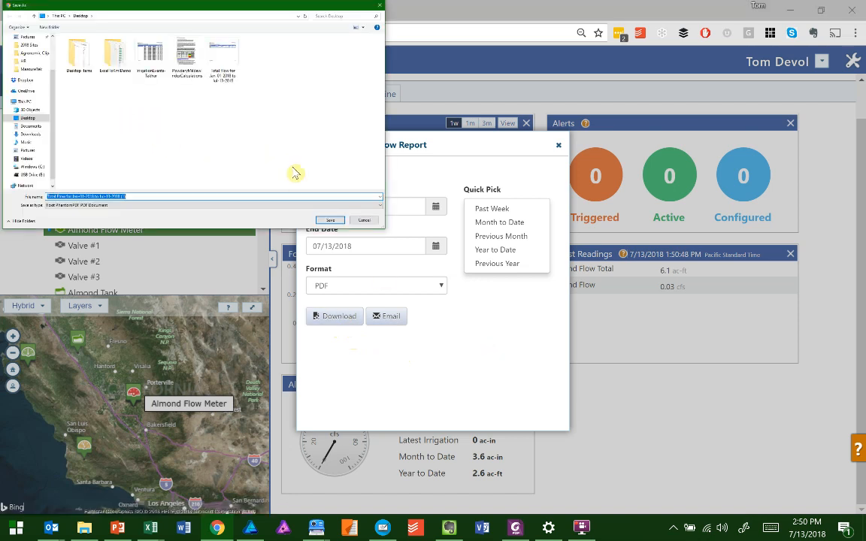
pyautogui.click(332, 222)
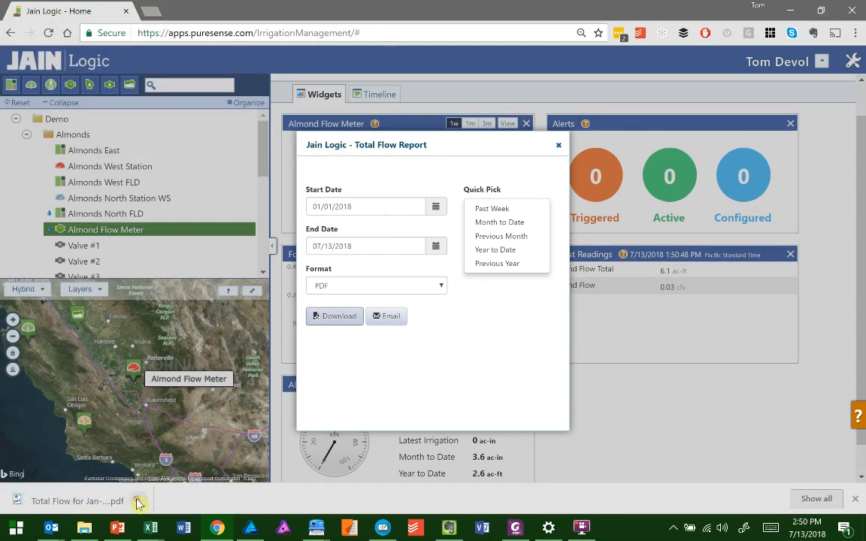
# - Examine the downloaded Total Flow PDF in the browser and close the report dialog on the Jain Logic page
pyautogui.click(138, 502)
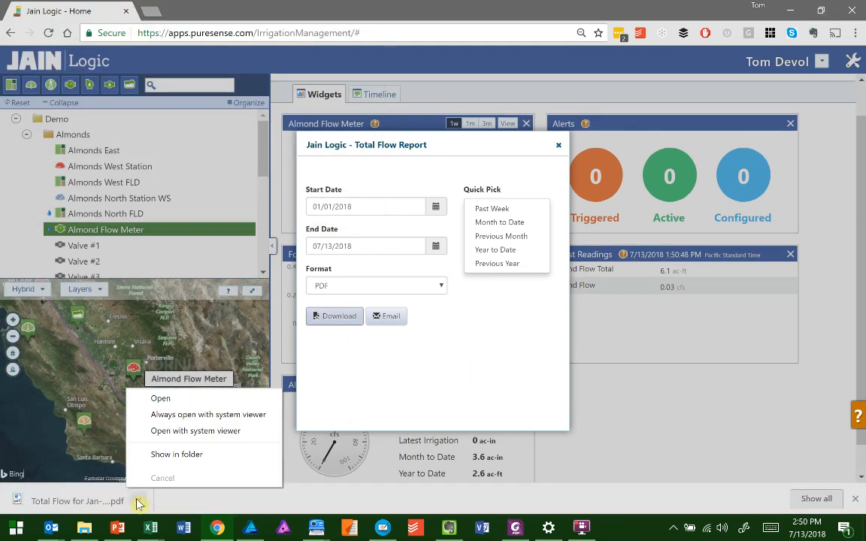
pyautogui.click(162, 399)
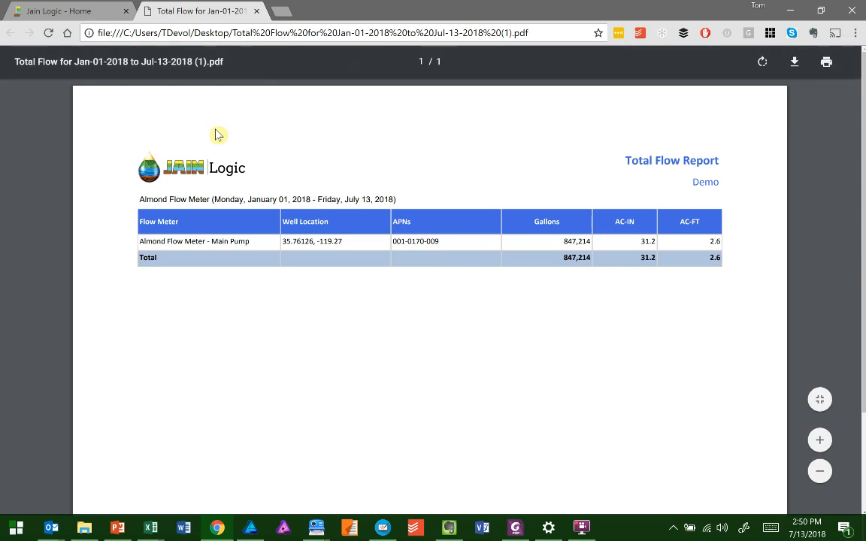
pyautogui.click(88, 15)
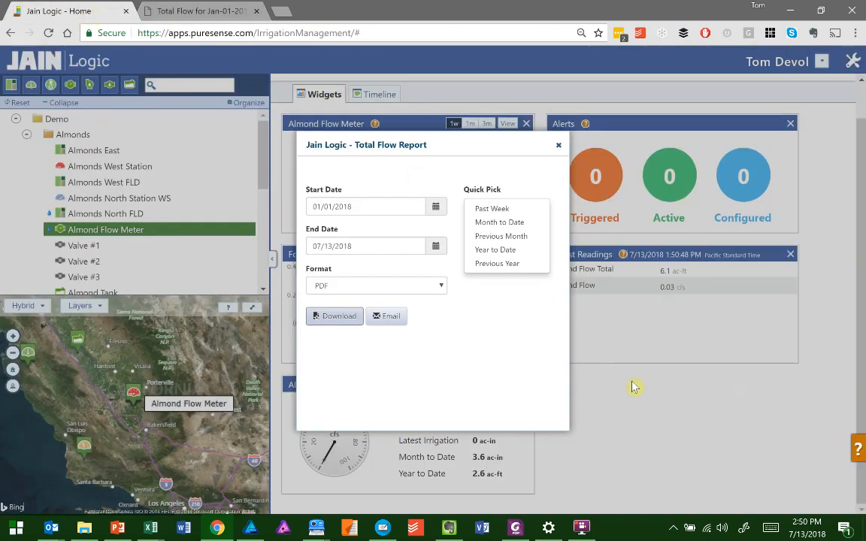
pyautogui.click(557, 146)
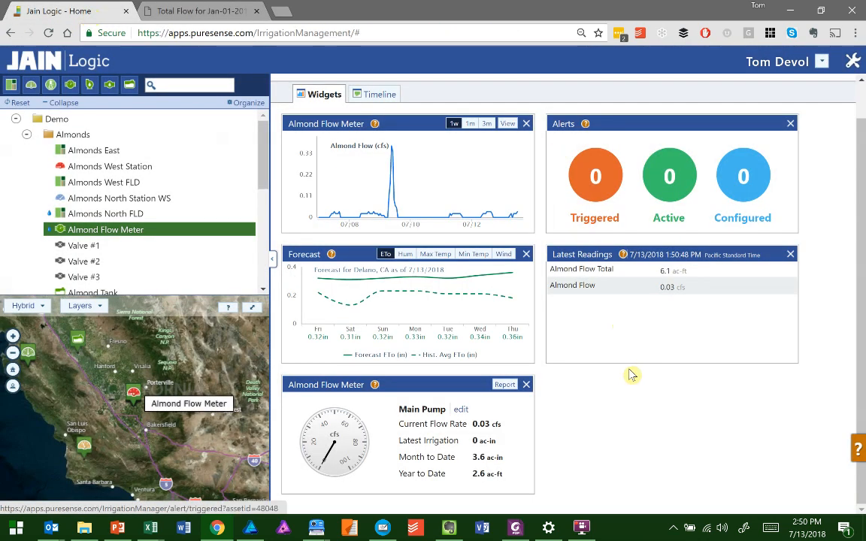